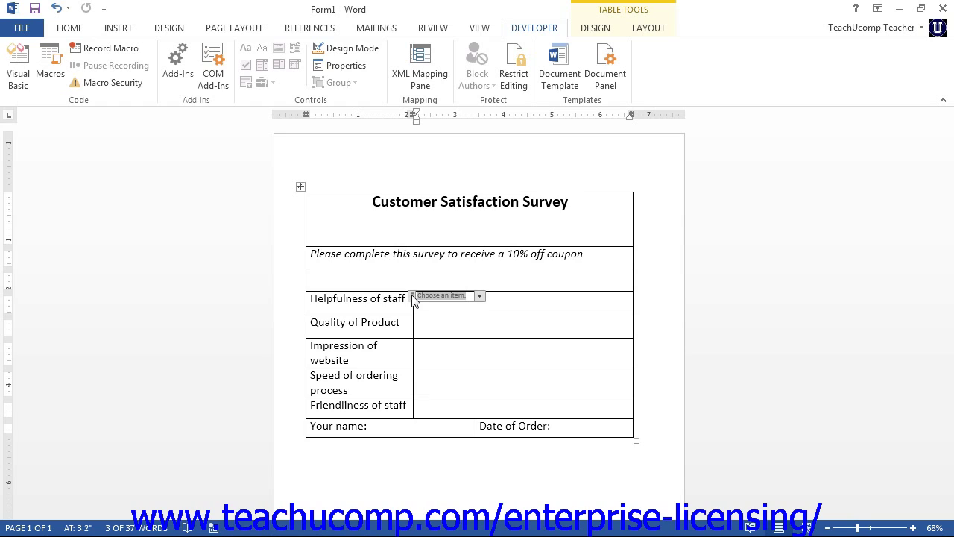
Step: Open Content Control Properties for the Helpfulness of staff drop-down control
left_click(412, 297)
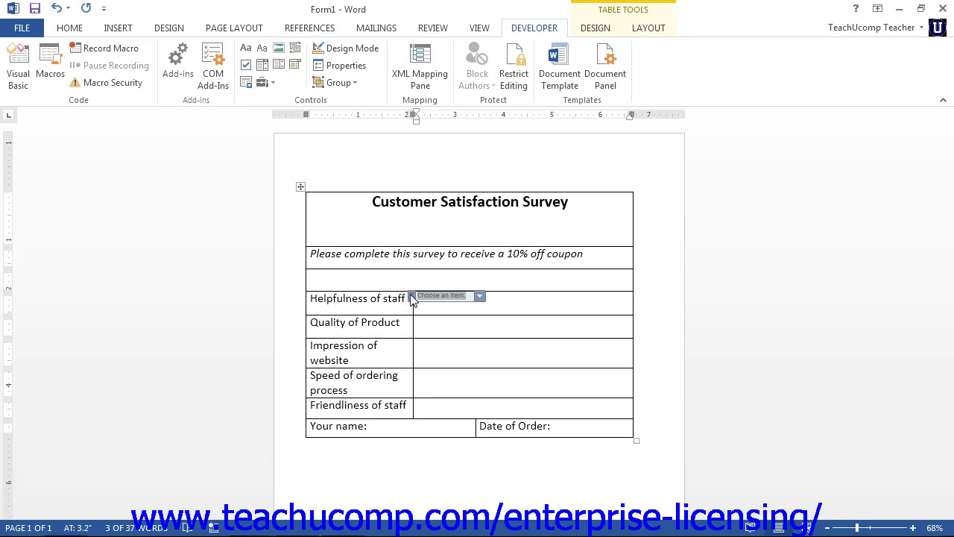
left_click(351, 68)
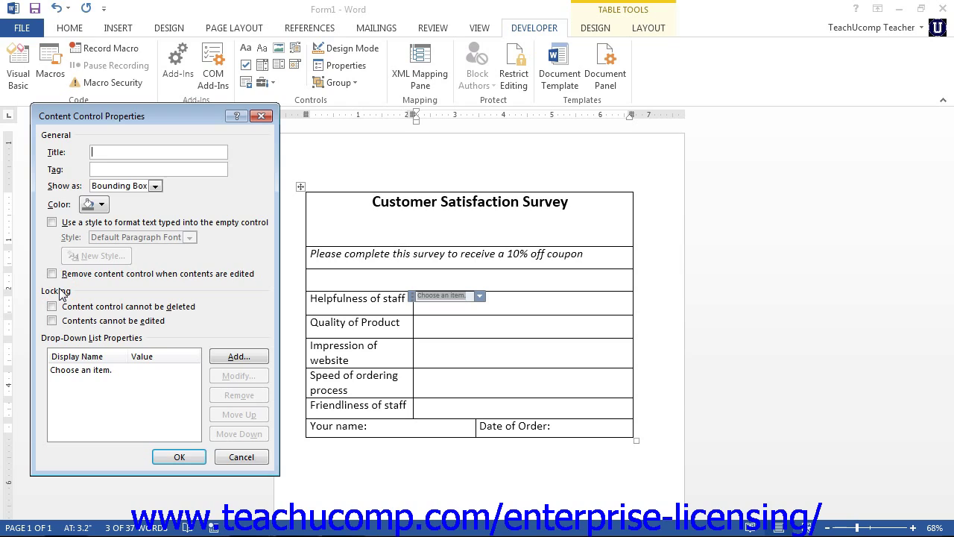
Step: Title the drop-down 'Helpfulness' and keep its Show as setting on Bounding Box
type("Helpfulness")
left_click(155, 186)
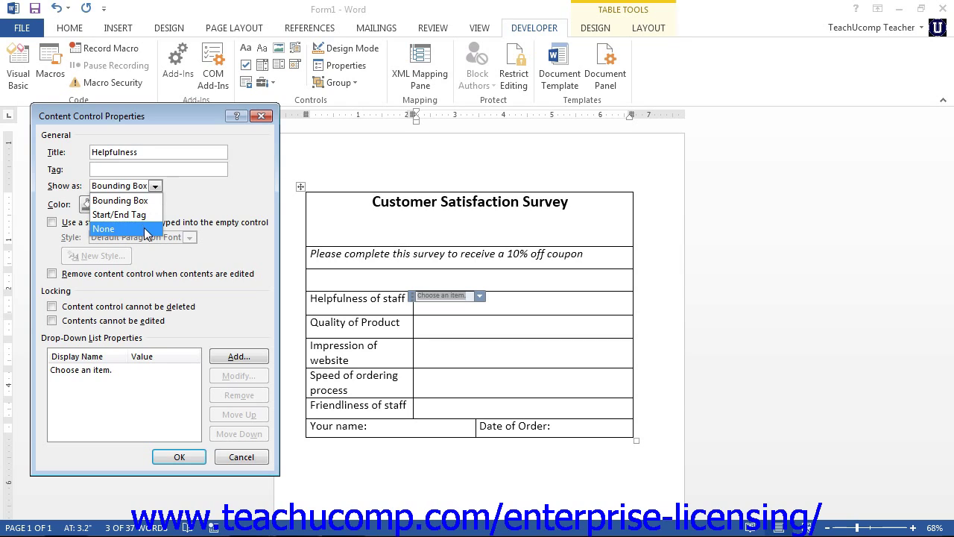
left_click(159, 186)
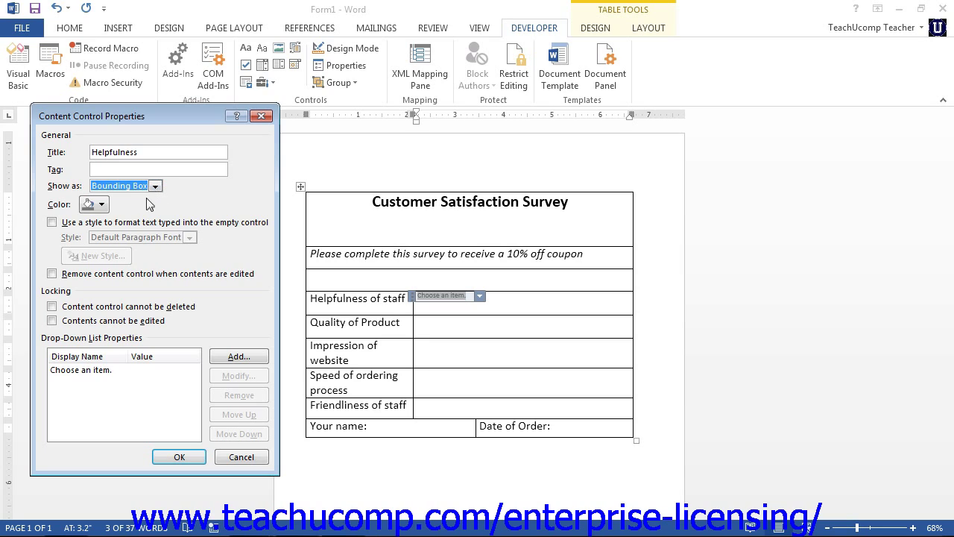
Step: Leave the colour unchanged and enable styling of text typed into the empty control
left_click(98, 209)
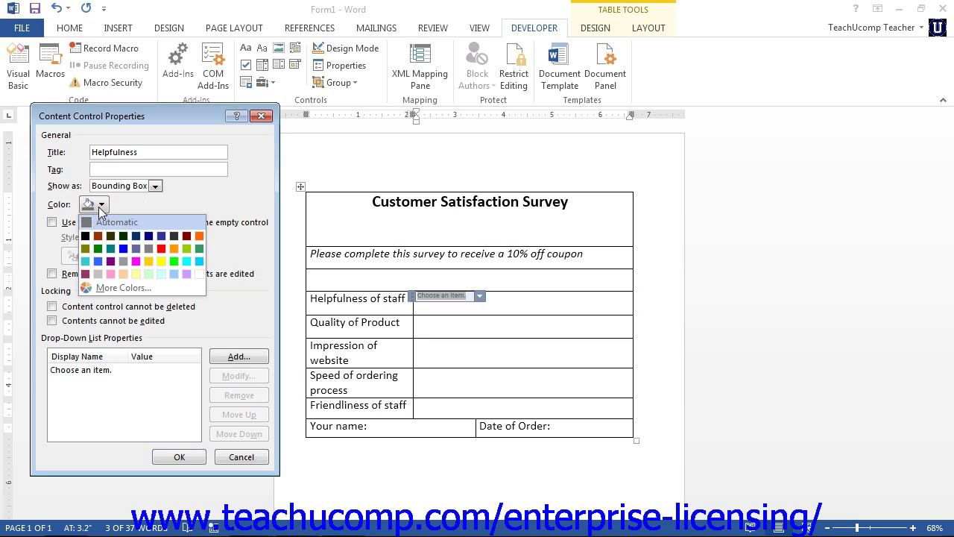
left_click(99, 207)
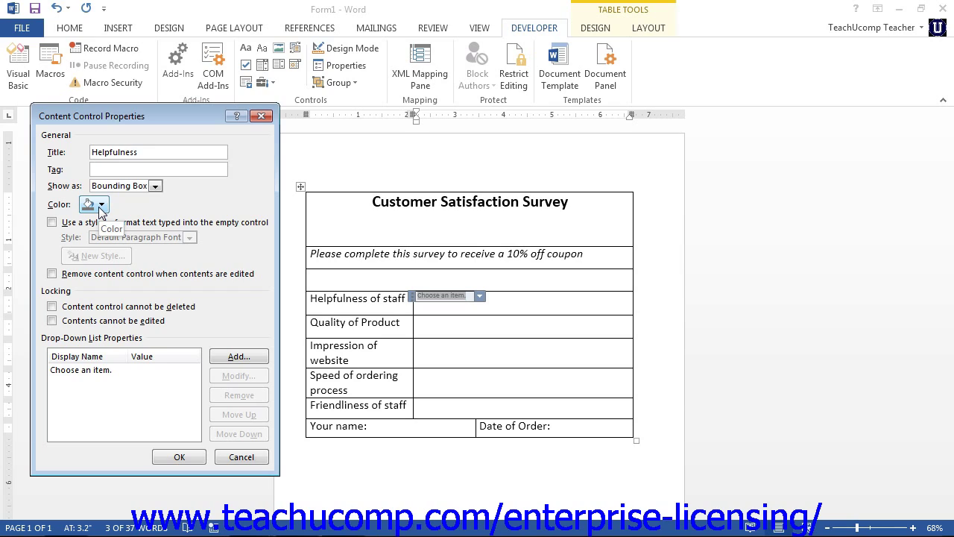
left_click(53, 223)
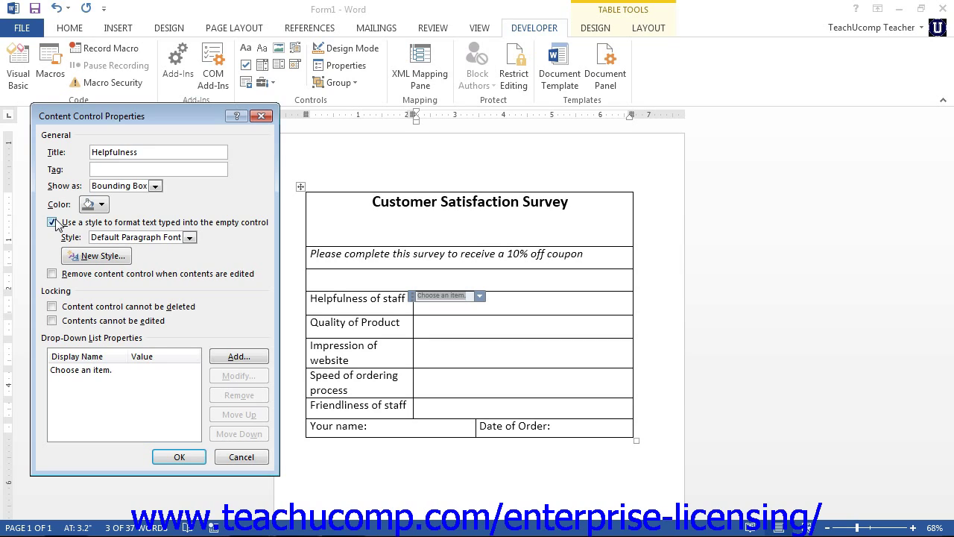
Step: Turn off styling of typed text and cancel the drop-down's property changes
left_click(186, 238)
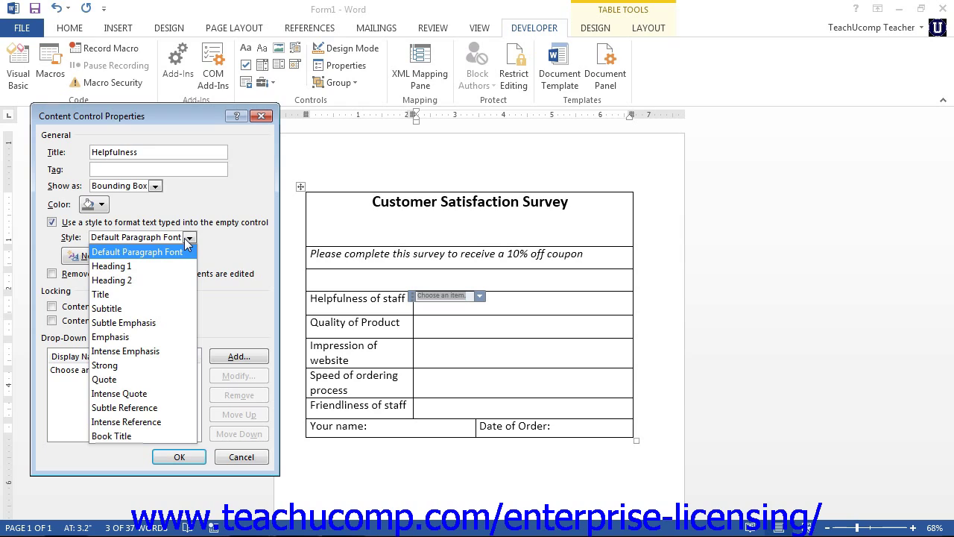
left_click(186, 238)
left_click(59, 225)
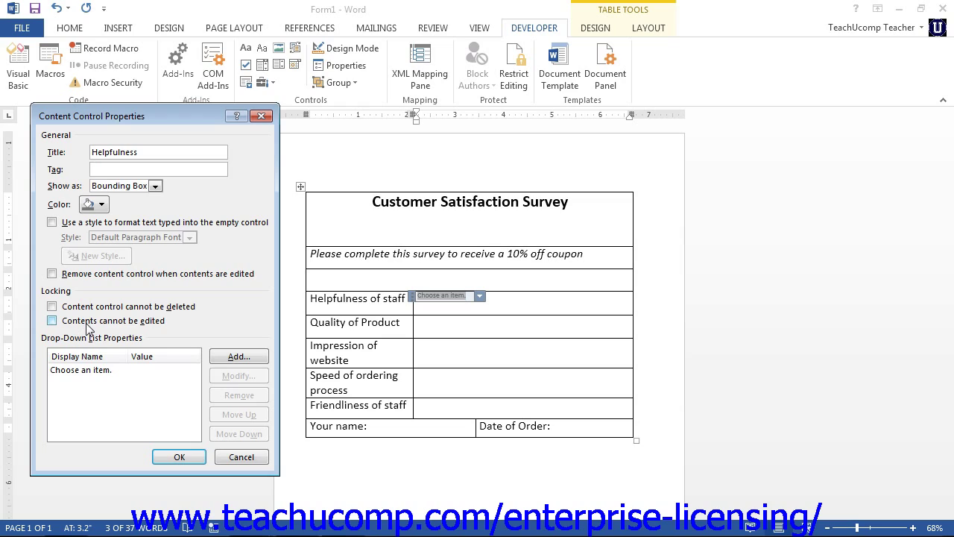
left_click(241, 457)
Step: Insert a plain text control in the Quality of Product cell and open its properties
left_click(433, 327)
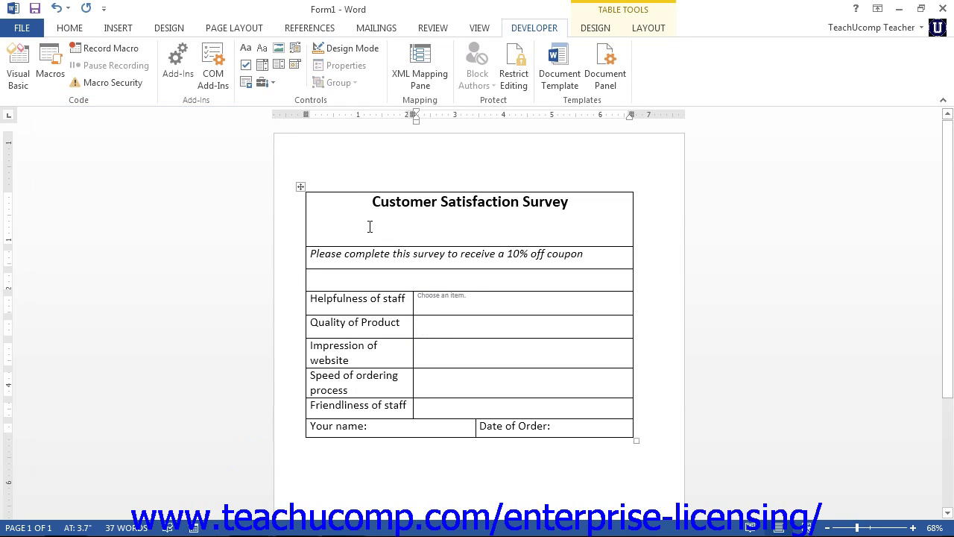
left_click(247, 50)
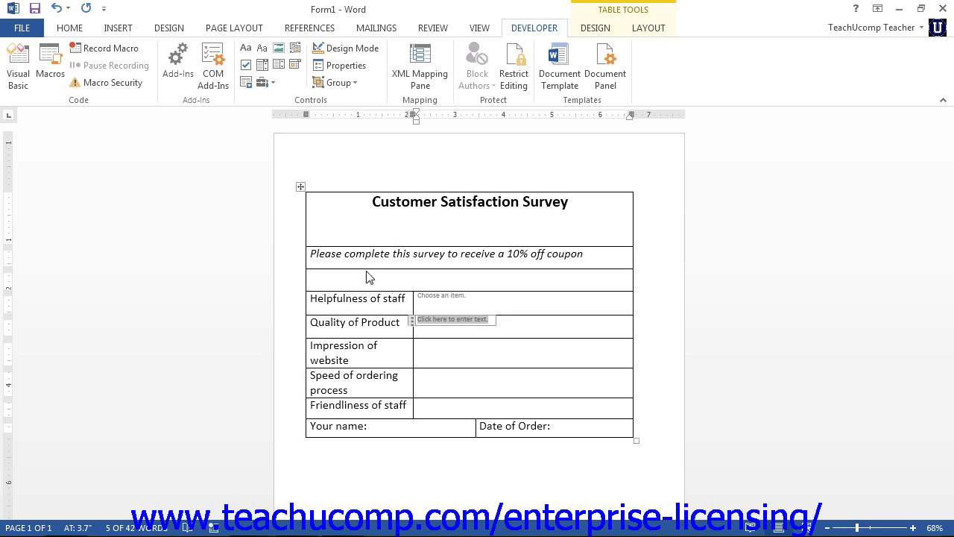
left_click(413, 320)
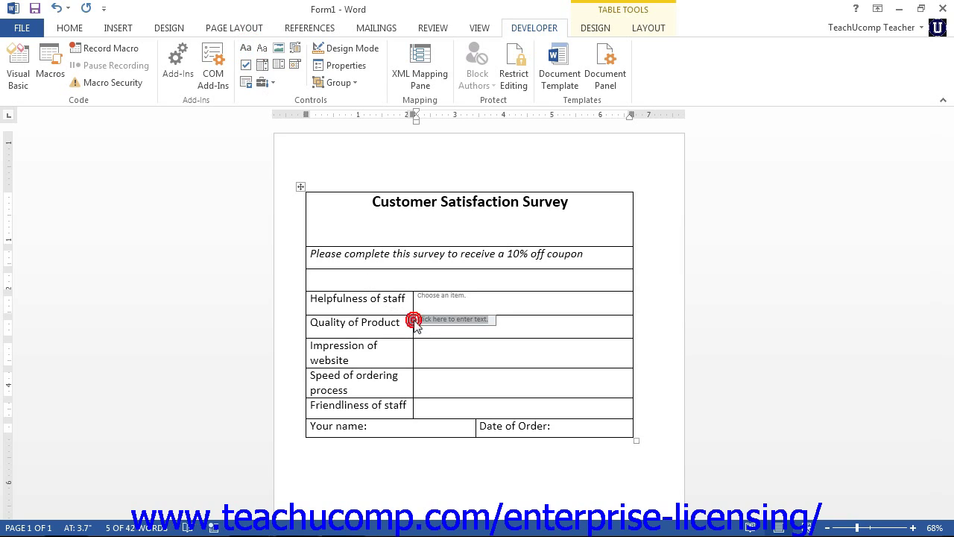
left_click(349, 67)
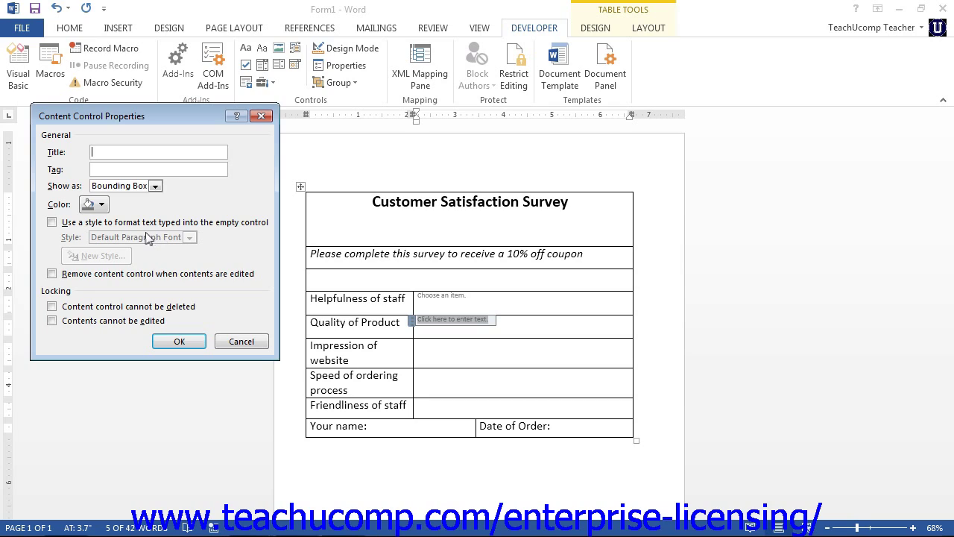
Step: Toggle 'Remove content control when contents are edited' back off and cancel the dialog
left_click(149, 275)
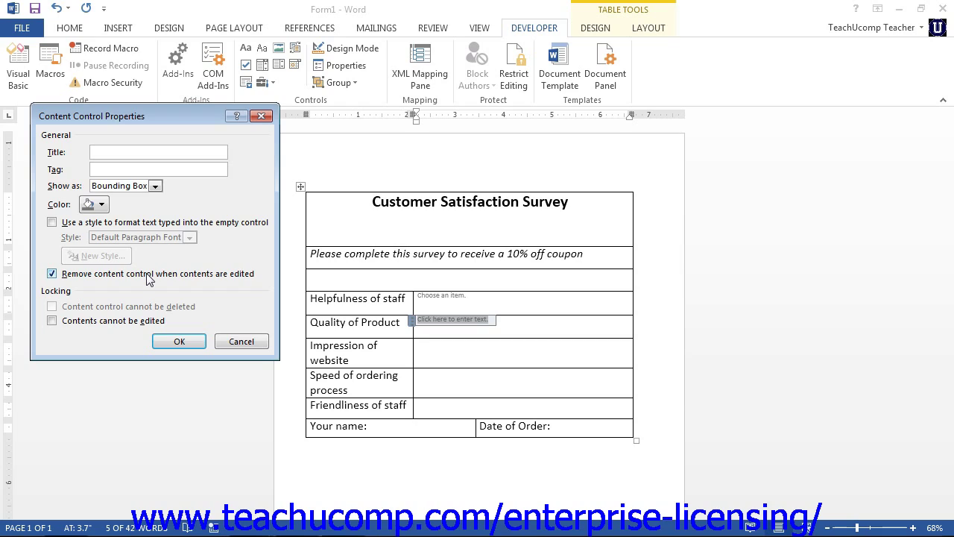
left_click(148, 277)
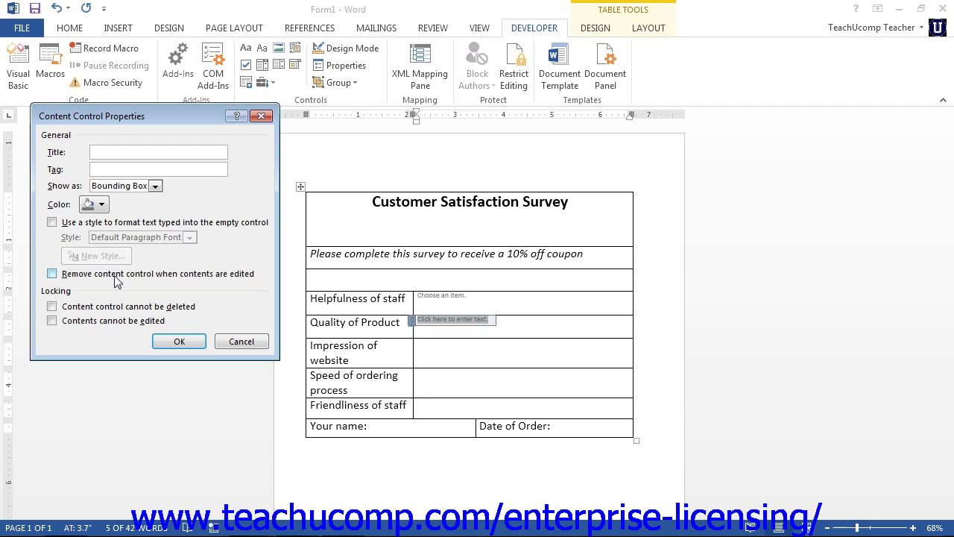
left_click(260, 342)
Step: Reopen Content Control Properties for the Helpfulness of staff drop-down
left_click(439, 288)
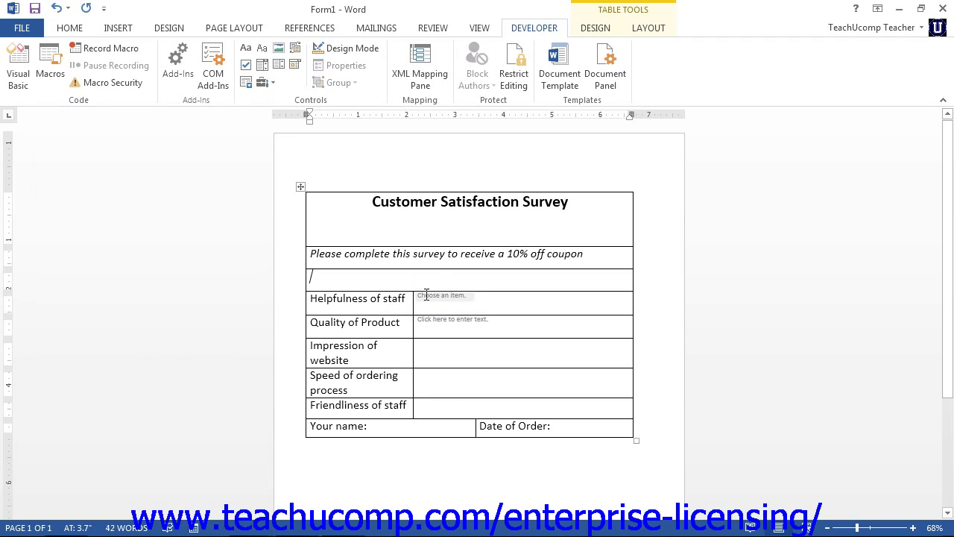
left_click(420, 296)
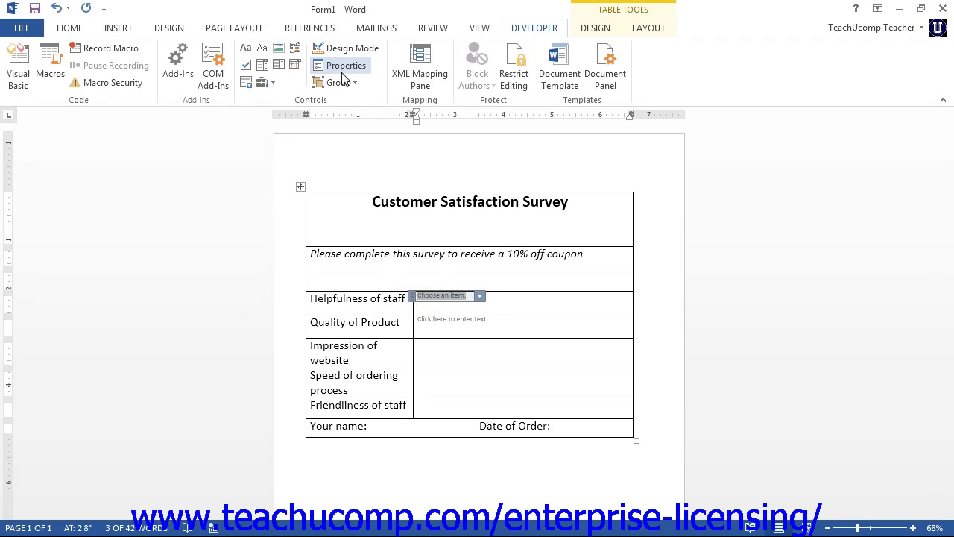
left_click(342, 67)
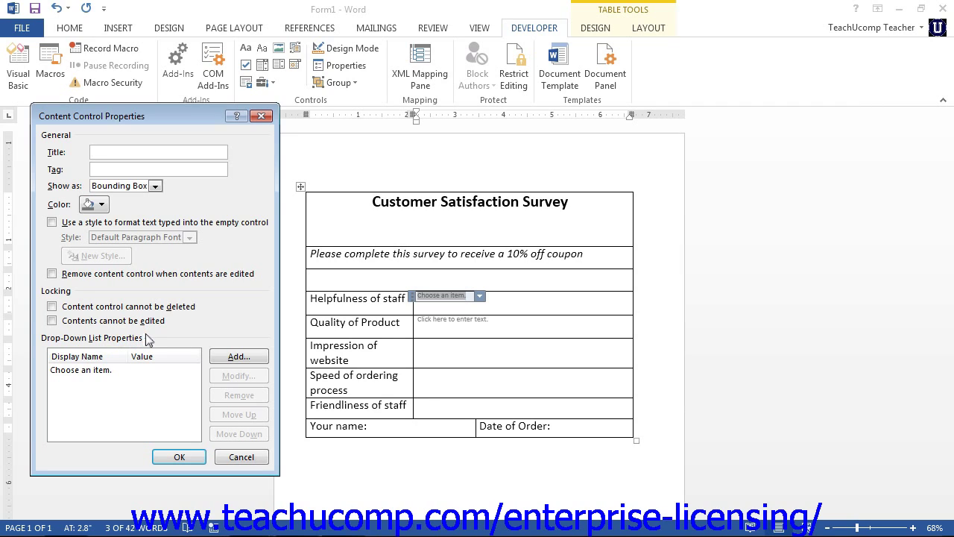
Step: Cancel adding a new choice and select the 'Choose an item.' entry
left_click(229, 357)
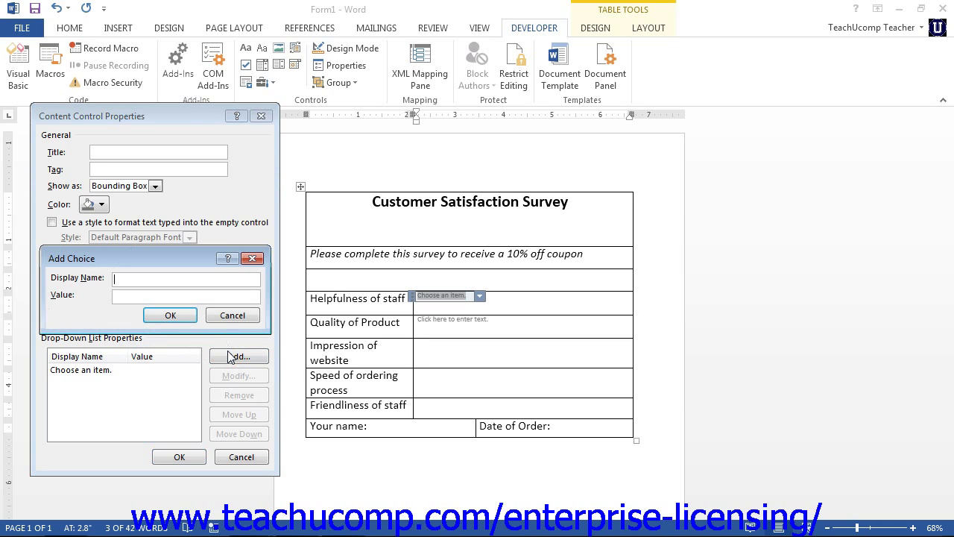
left_click(219, 314)
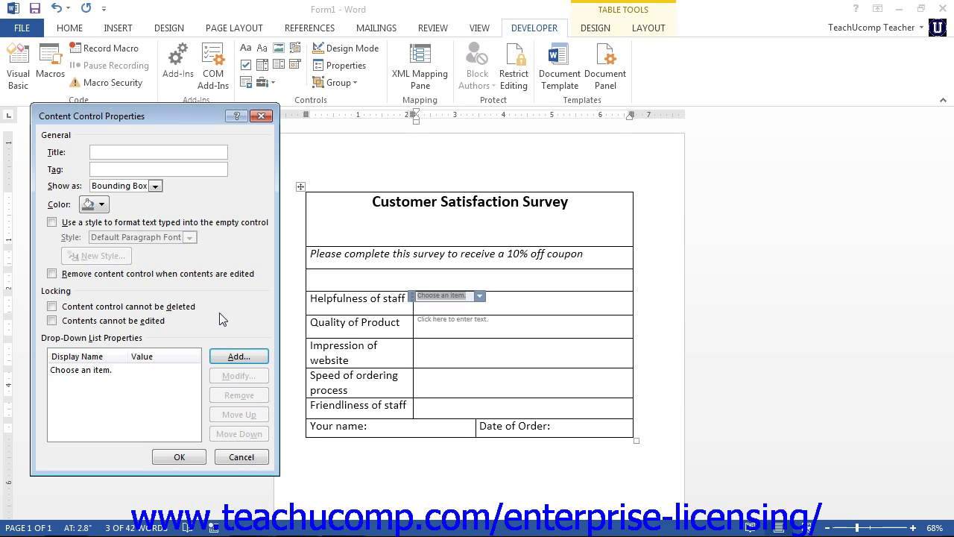
left_click(102, 368)
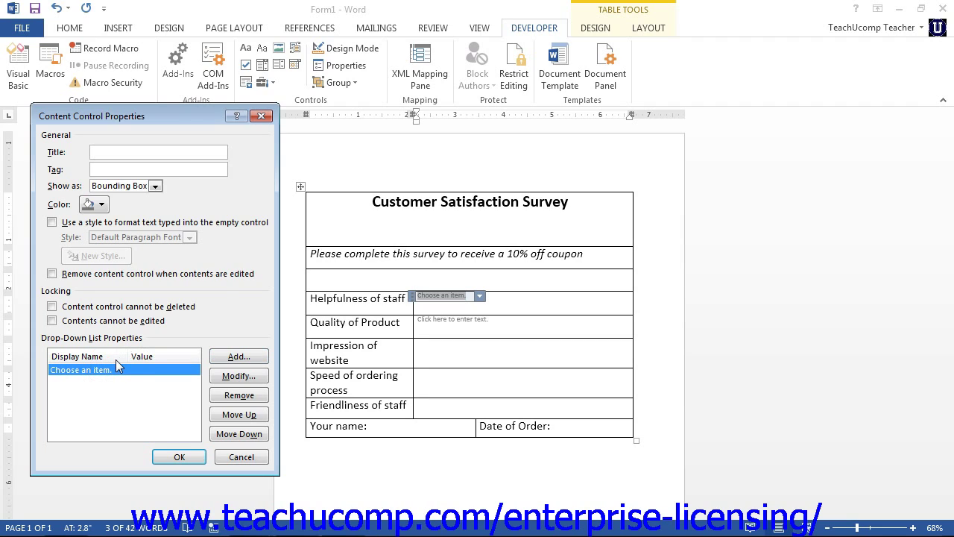
Step: Rename the 'Choose an item.' choice to TEST, then cancel the drop-down's properties
left_click(228, 378)
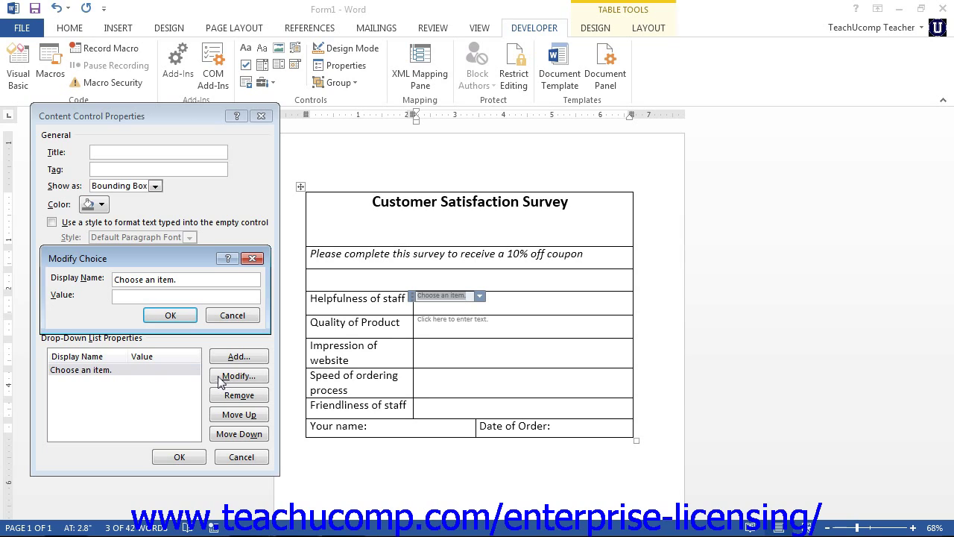
left_click_drag(181, 279, 111, 279)
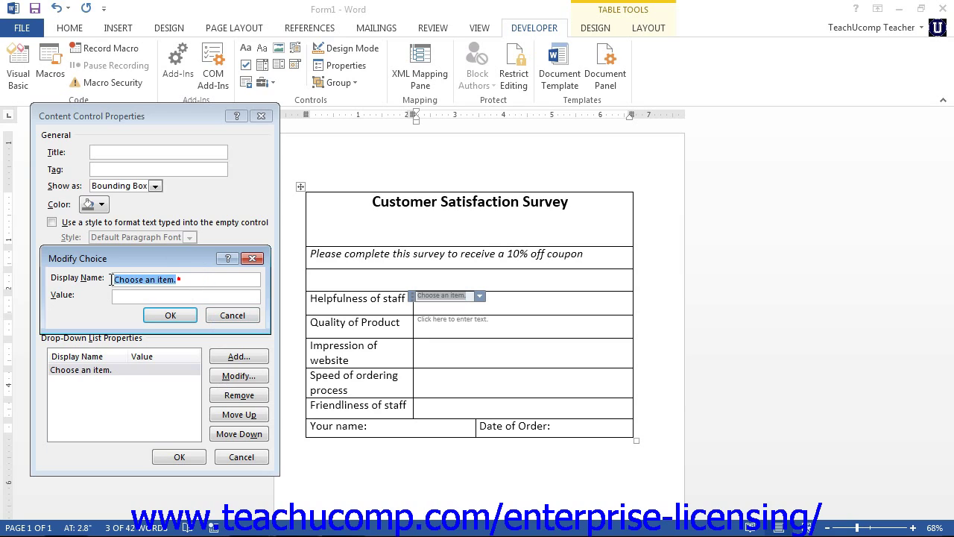
type("TEST")
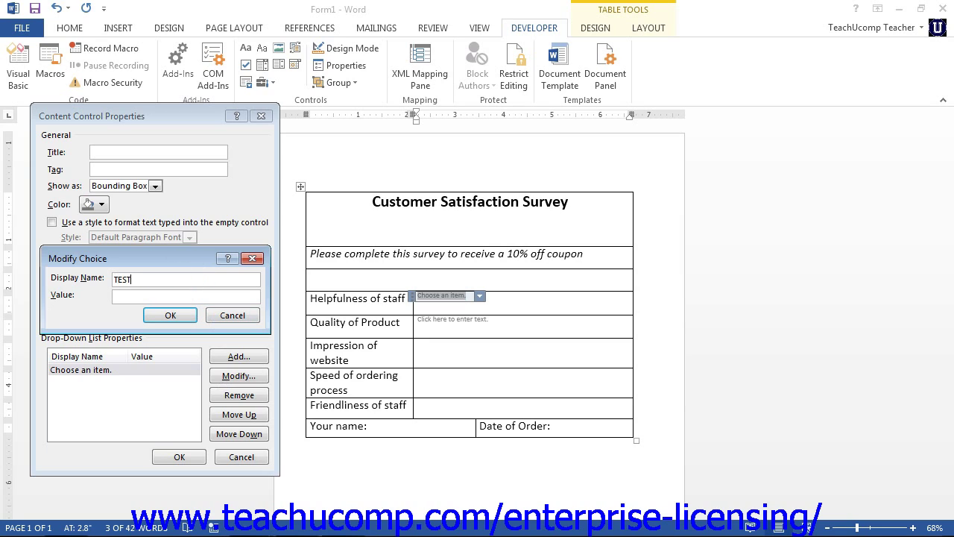
left_click(168, 316)
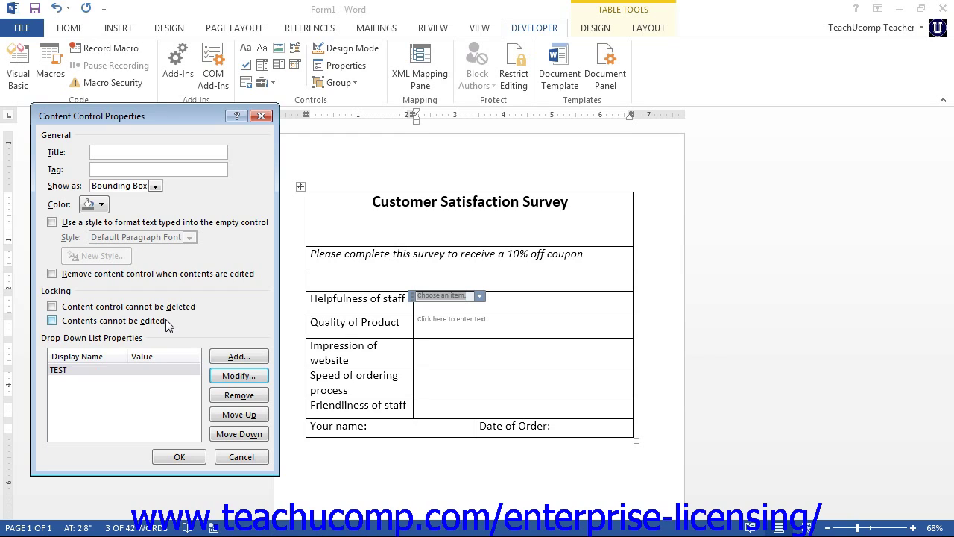
left_click(97, 370)
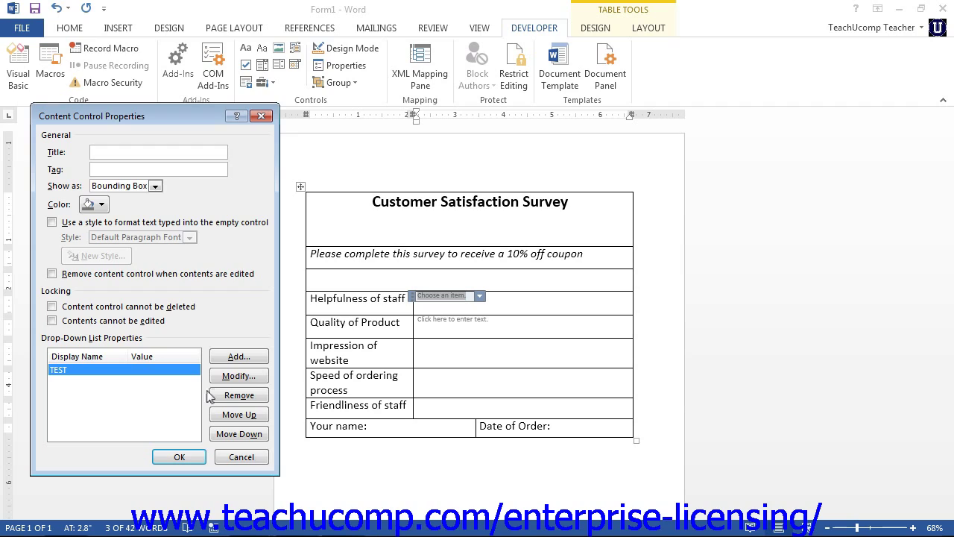
left_click(245, 458)
Step: Insert a date picker in the Impression of website cell and review its date formats
left_click(434, 355)
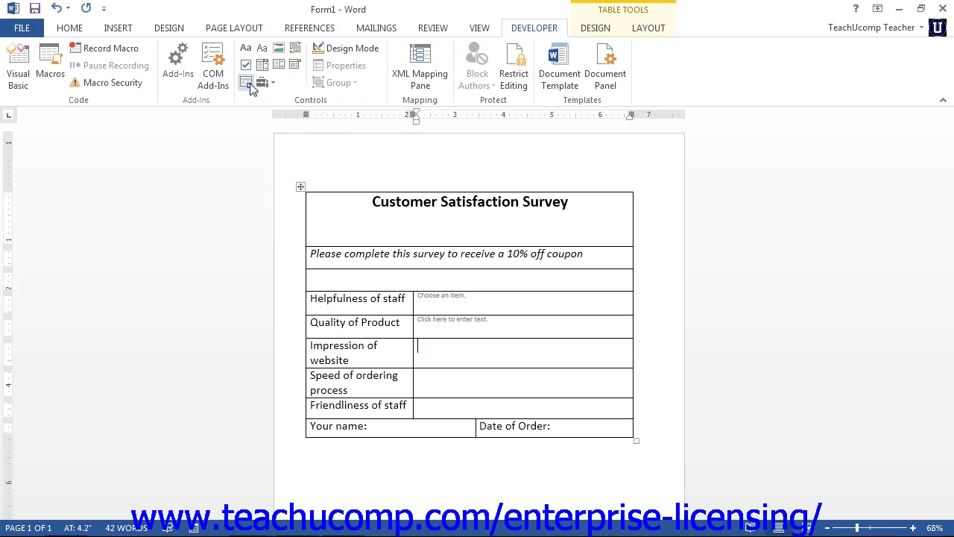
left_click(296, 66)
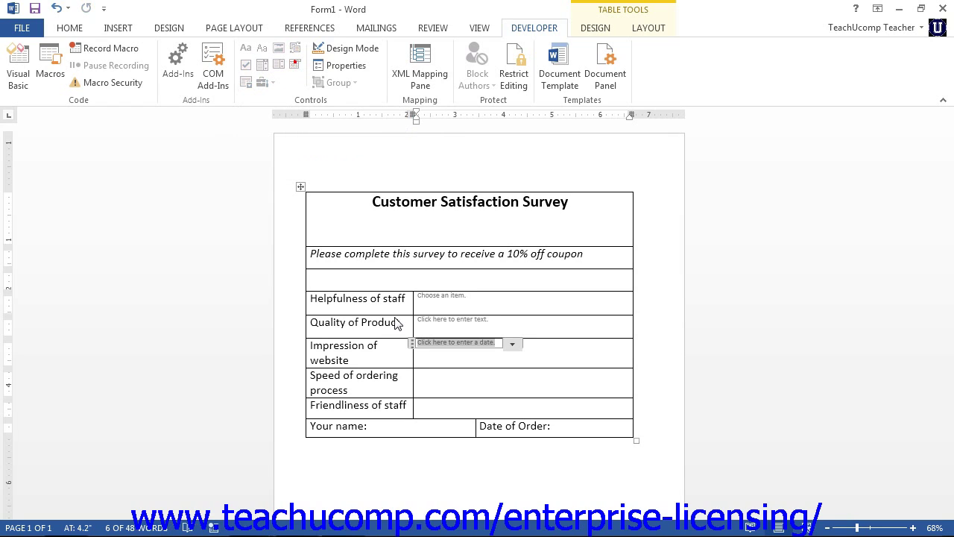
left_click(349, 68)
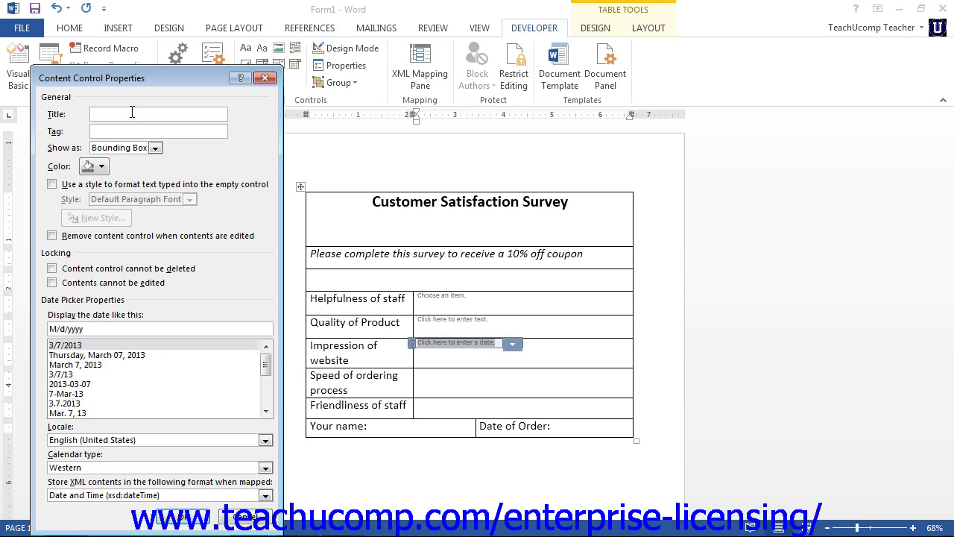
left_click_drag(268, 366, 271, 365)
left_click(264, 78)
Step: Insert a building block gallery control in the answer cell and open its properties
left_click(436, 374)
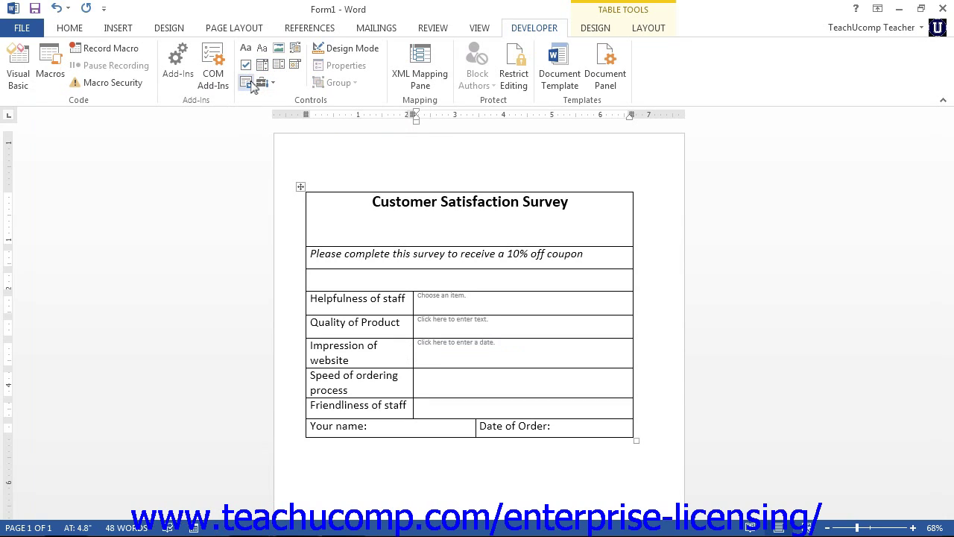
left_click(295, 50)
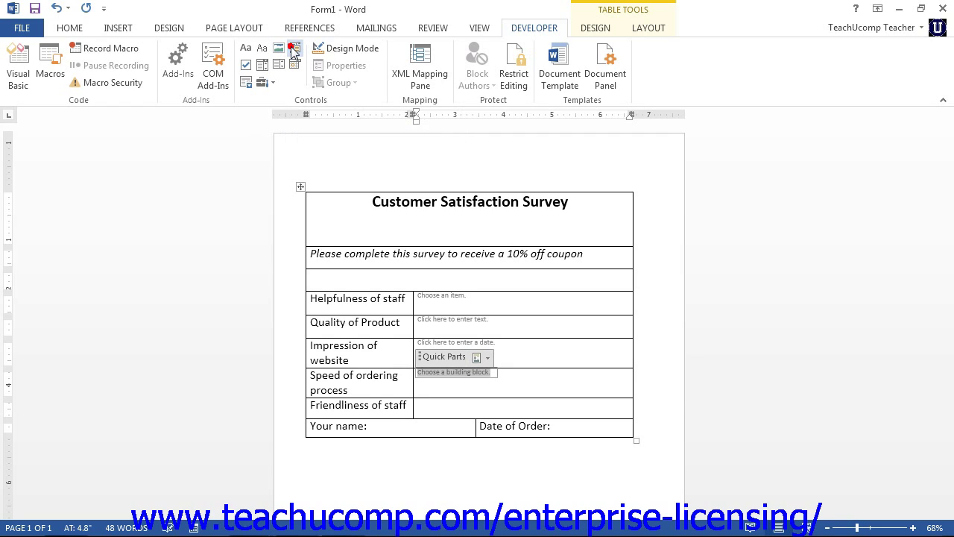
left_click(426, 363)
left_click(365, 66)
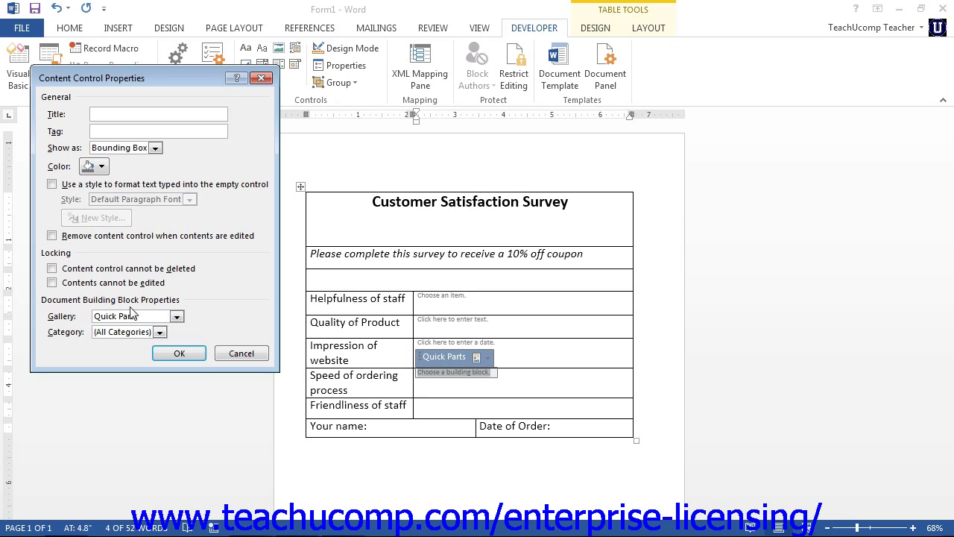
Step: Review the Gallery and Category lists, keeping Quick Parts and (All Categories), then cancel
left_click(176, 316)
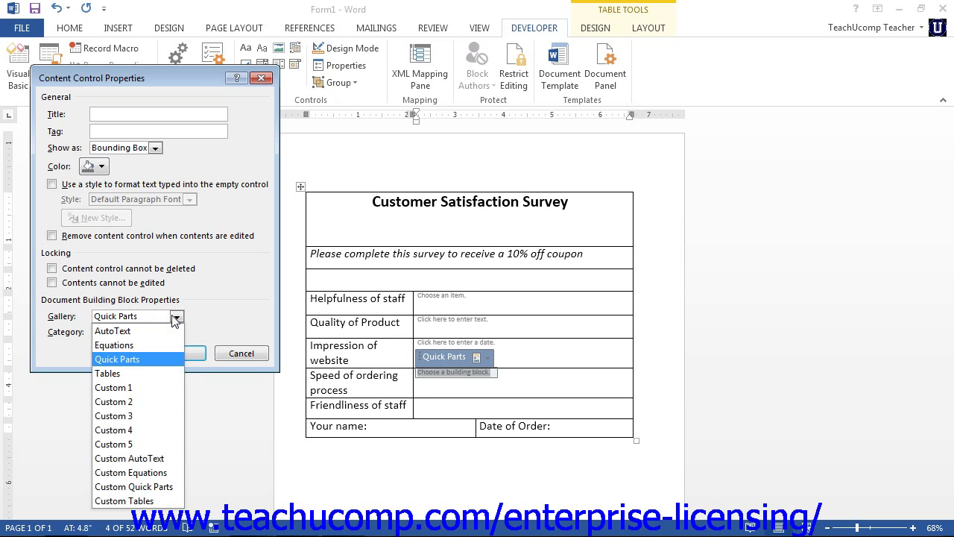
left_click(175, 317)
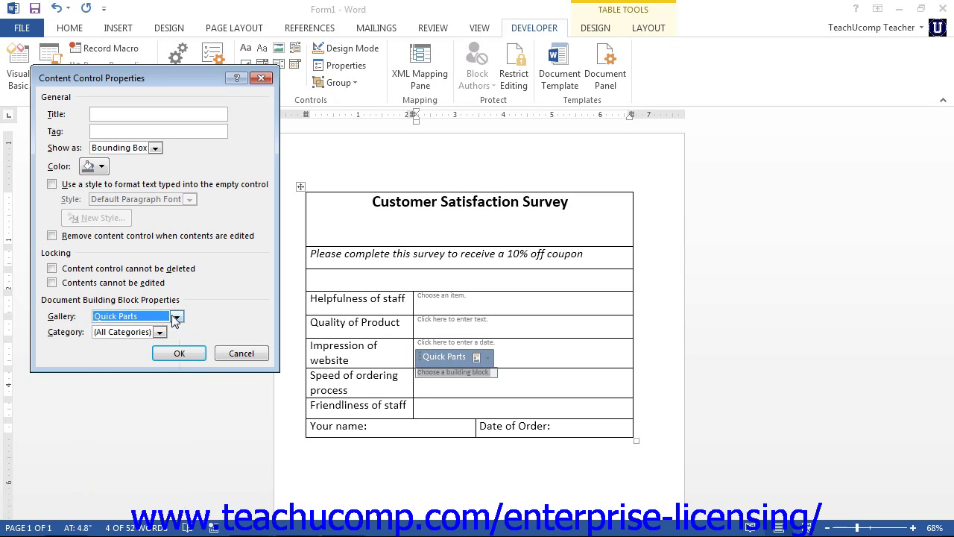
left_click(159, 332)
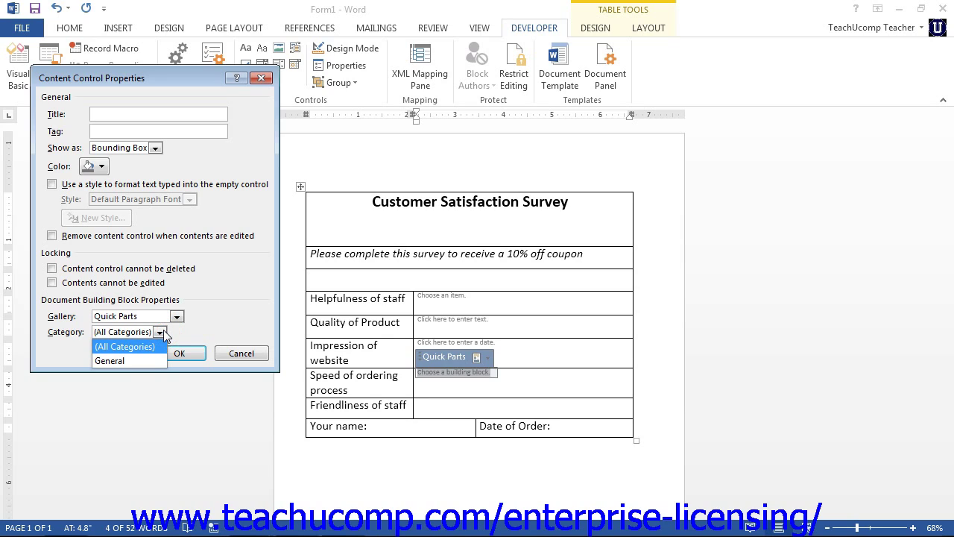
left_click(160, 333)
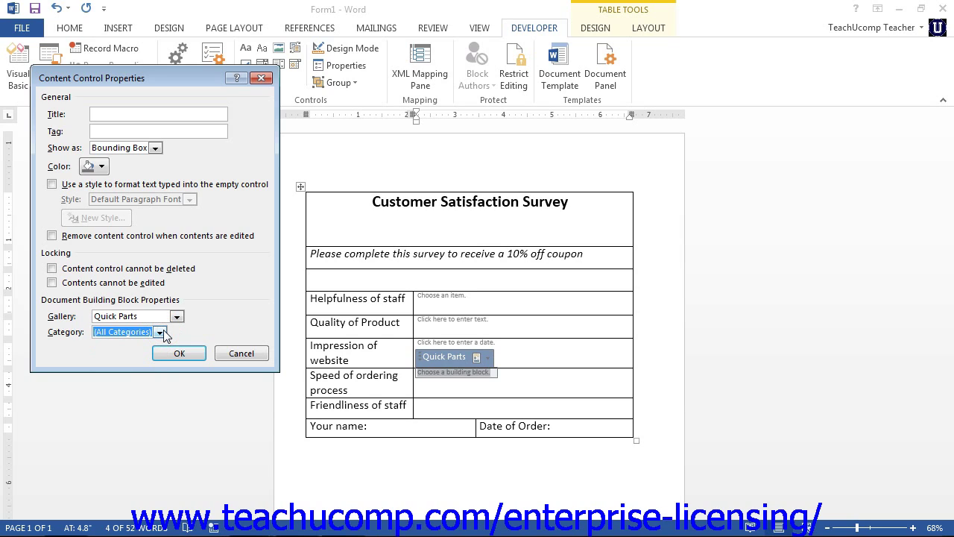
left_click(229, 354)
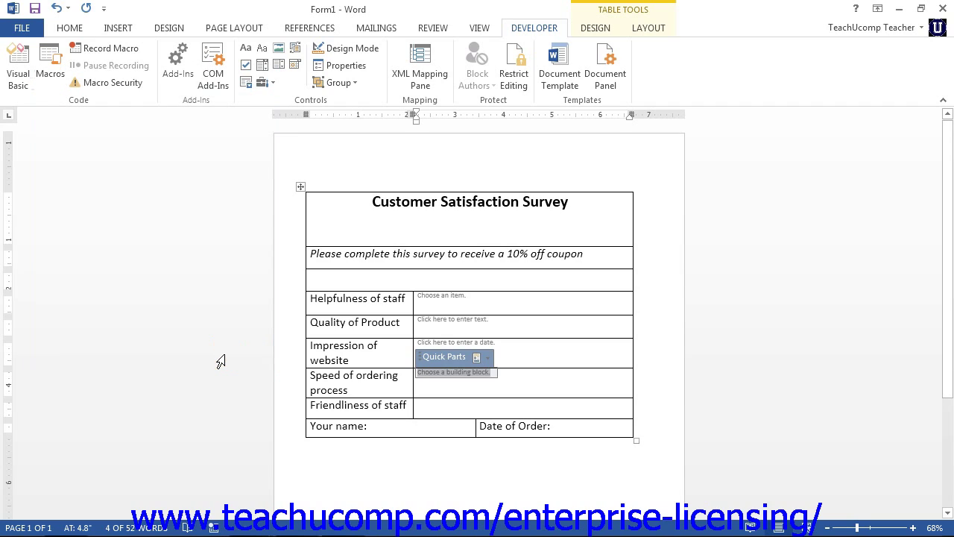